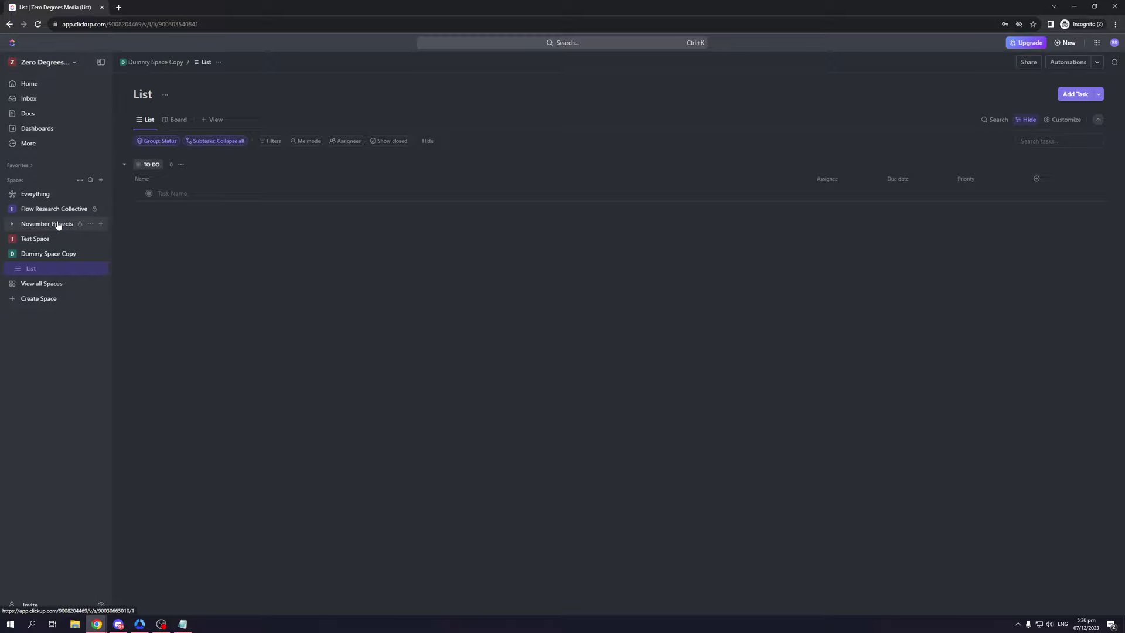
- Examine the workspace menu for its settings, user management and workspace-switching options
click(71, 65)
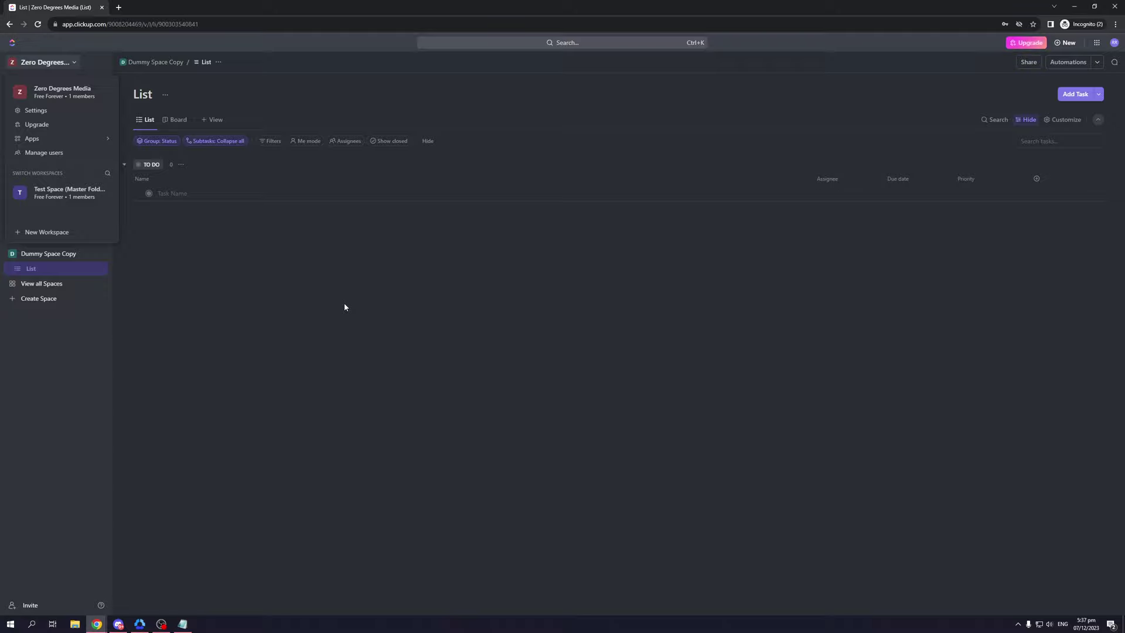
click(263, 292)
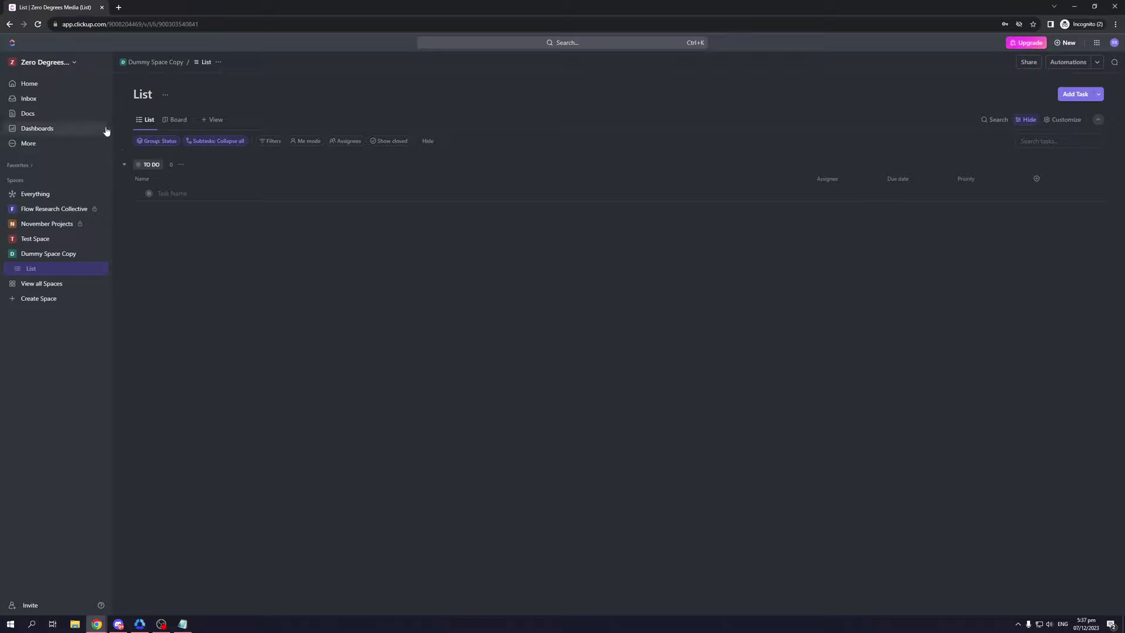
click(75, 66)
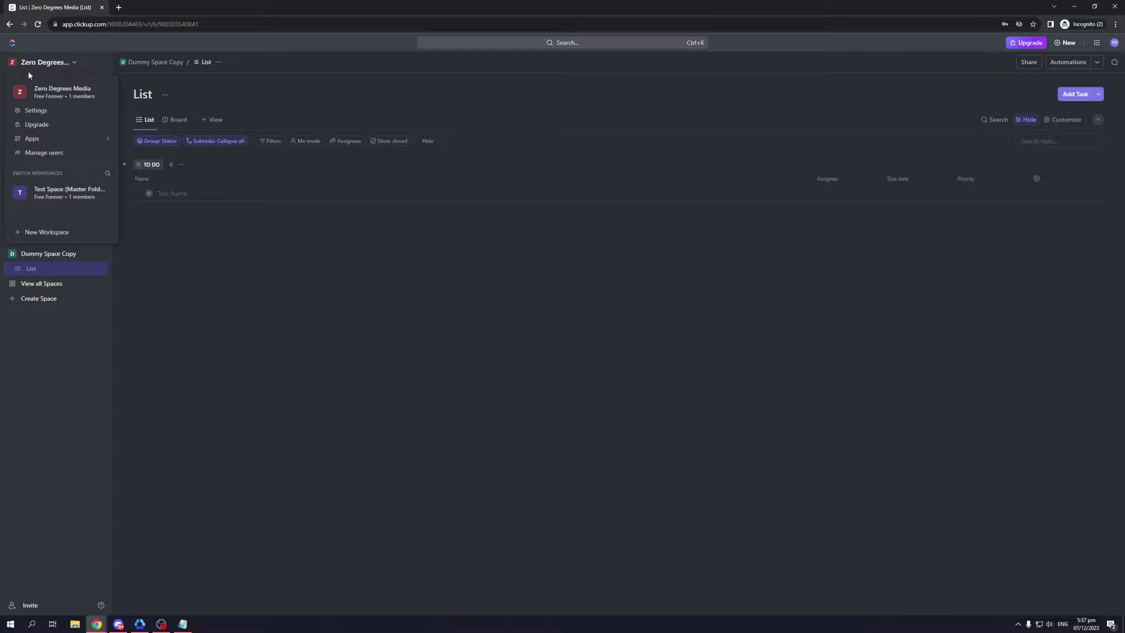
click(207, 243)
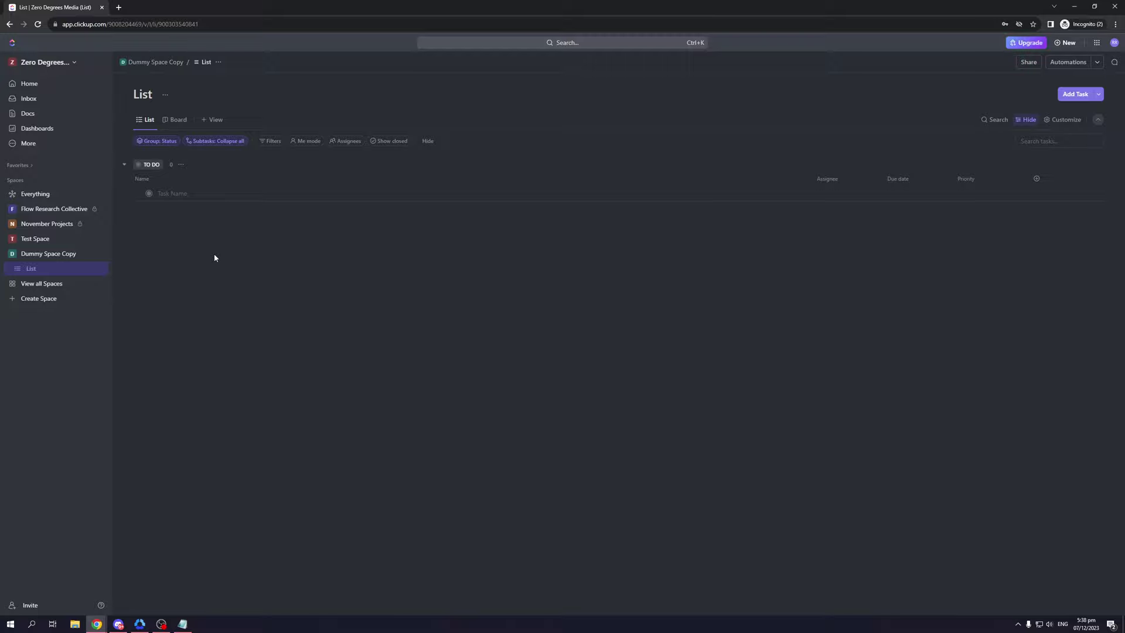
click(73, 63)
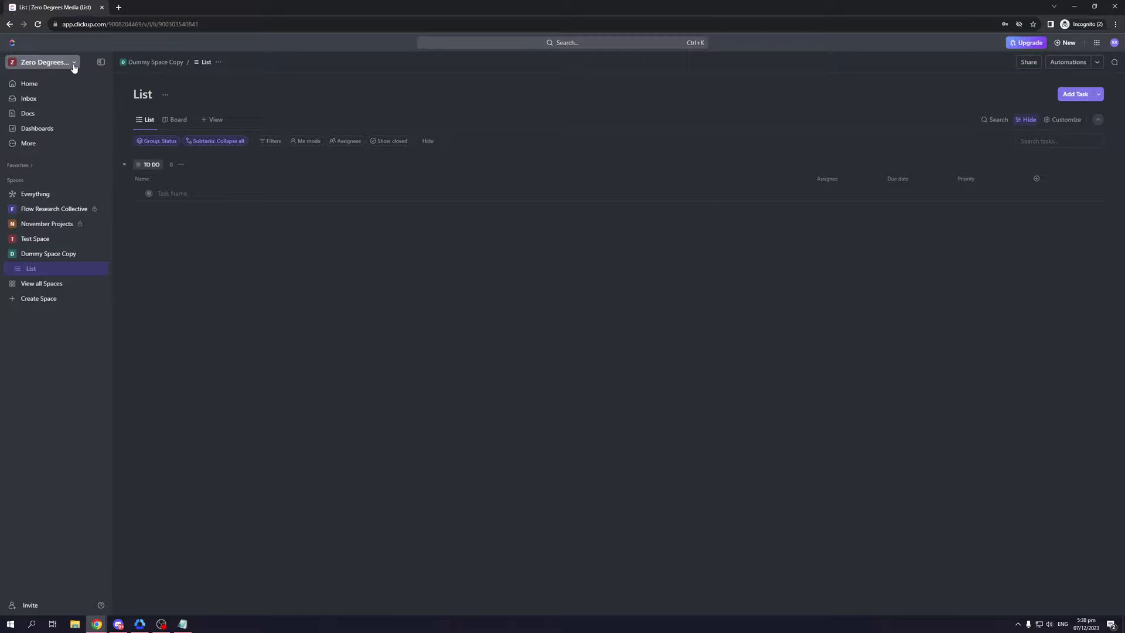
click(180, 241)
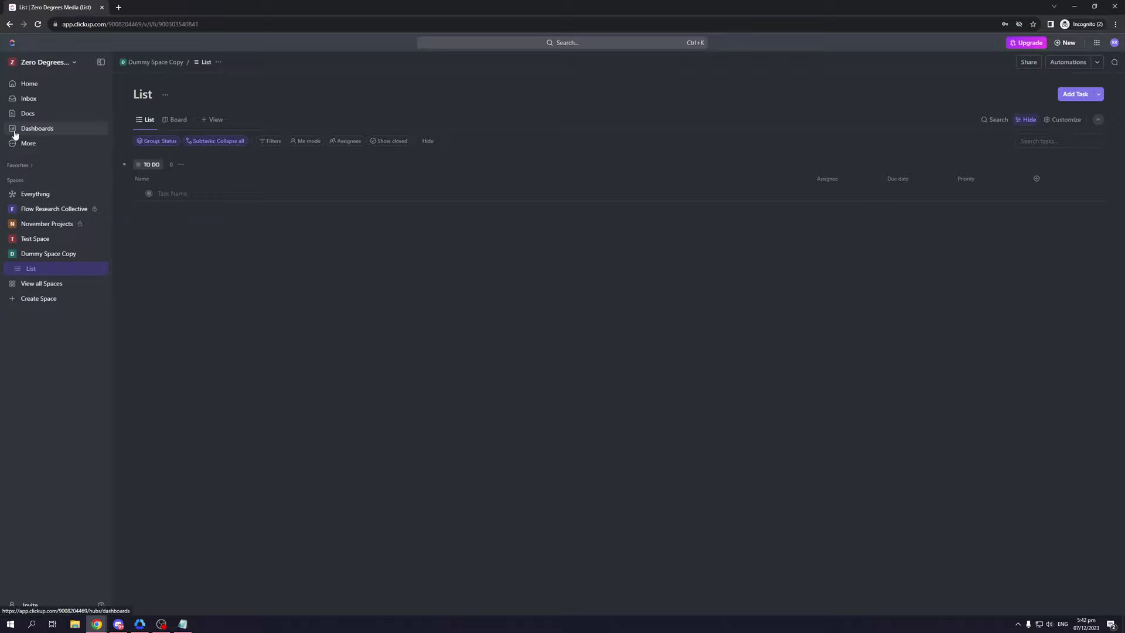
- View the November Projects and Flow Research Collective spaces and open the June Projects list
click(49, 225)
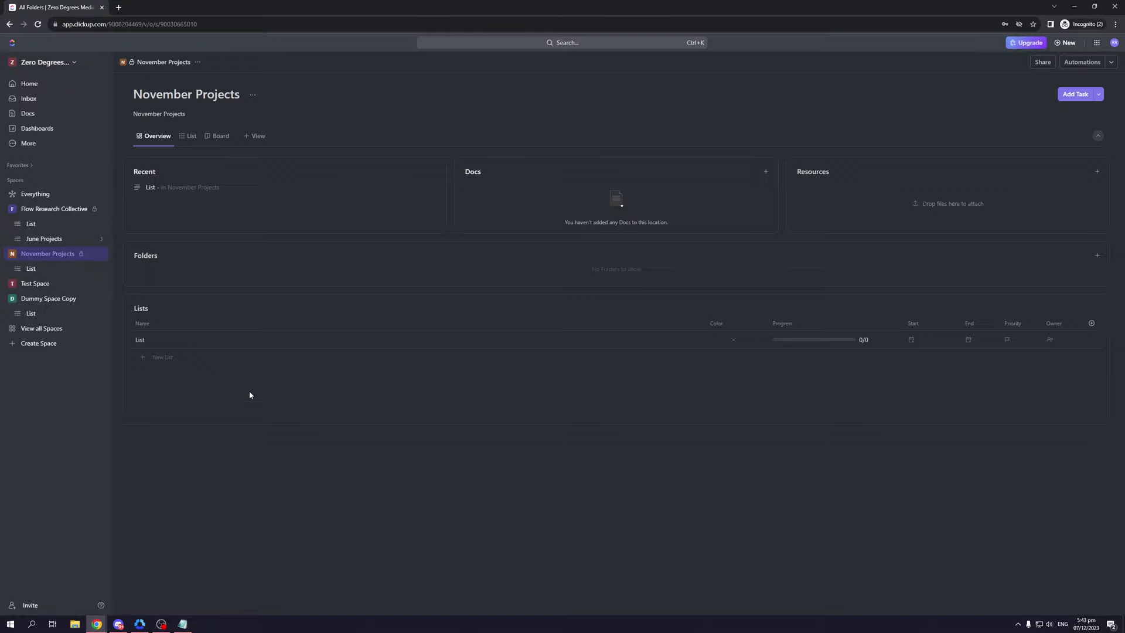
click(54, 209)
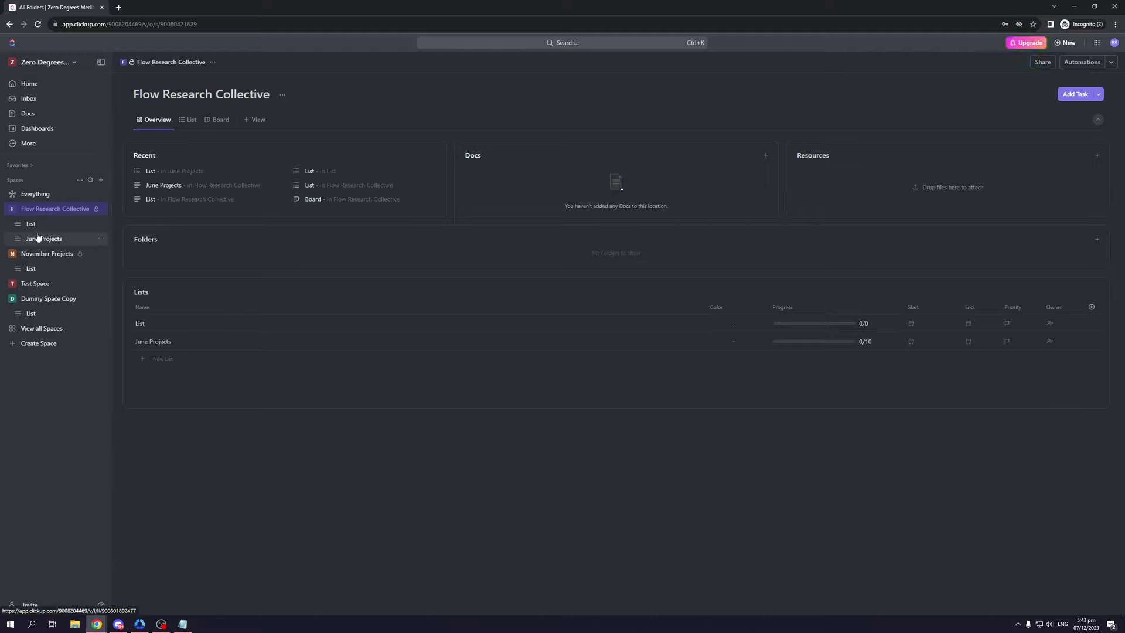
click(75, 240)
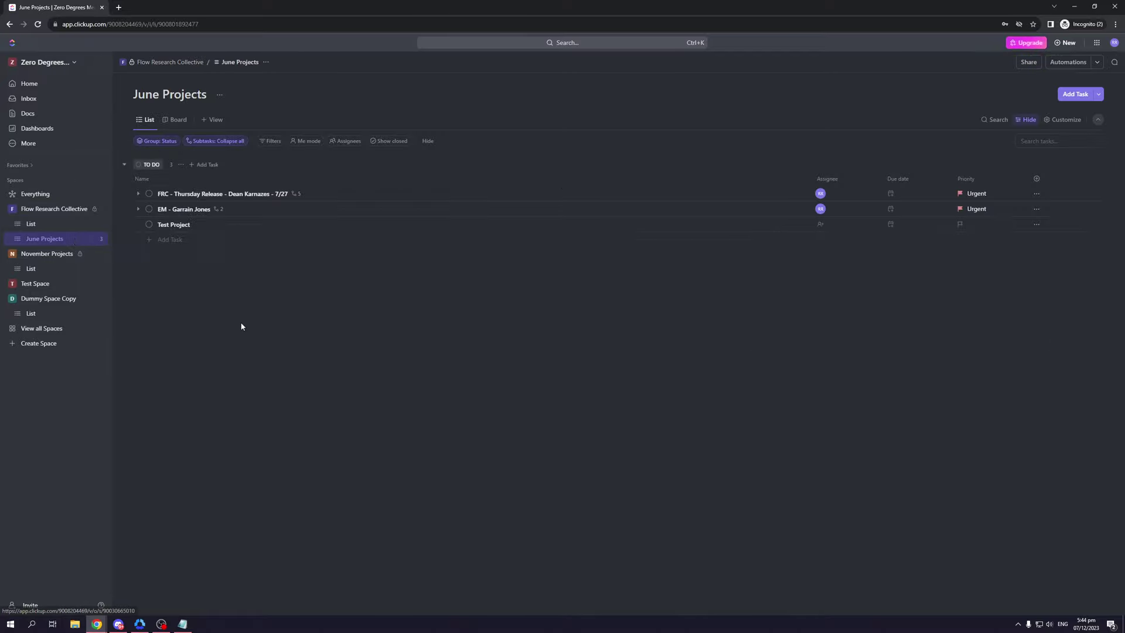
- Open the Research and Development subtask of the FRC Thursday Release task and show its action items
click(203, 198)
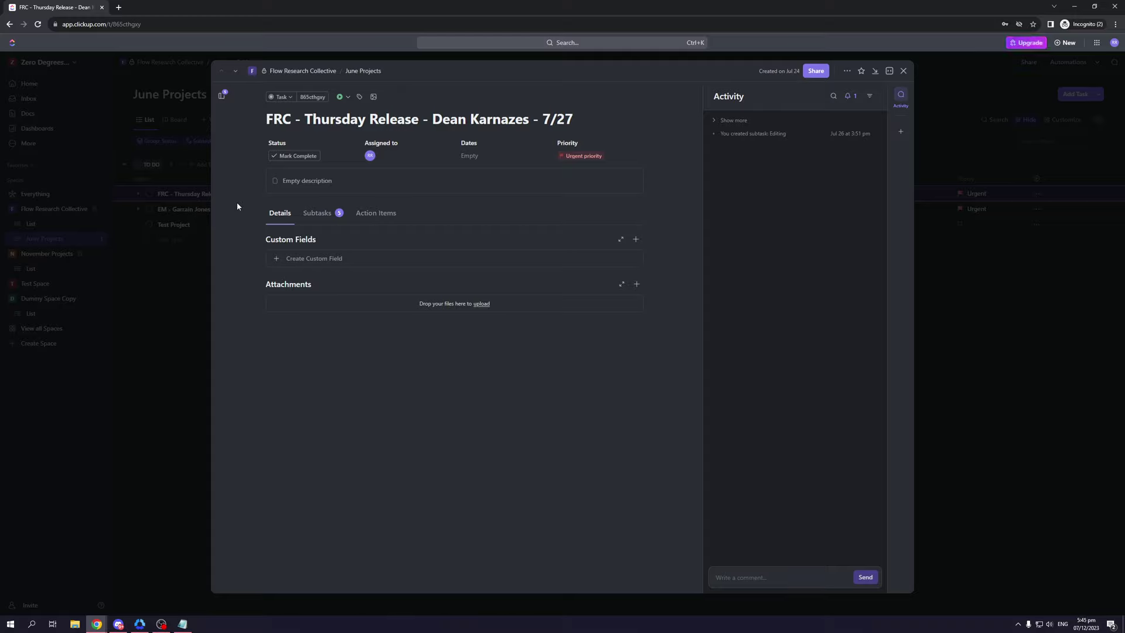
click(337, 220)
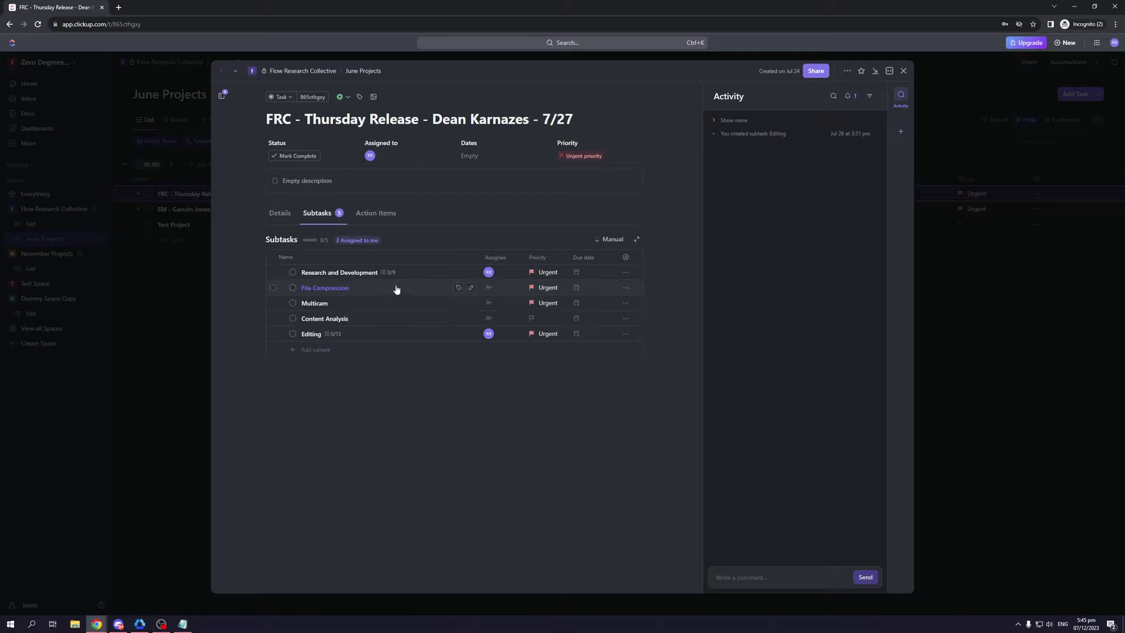
click(337, 274)
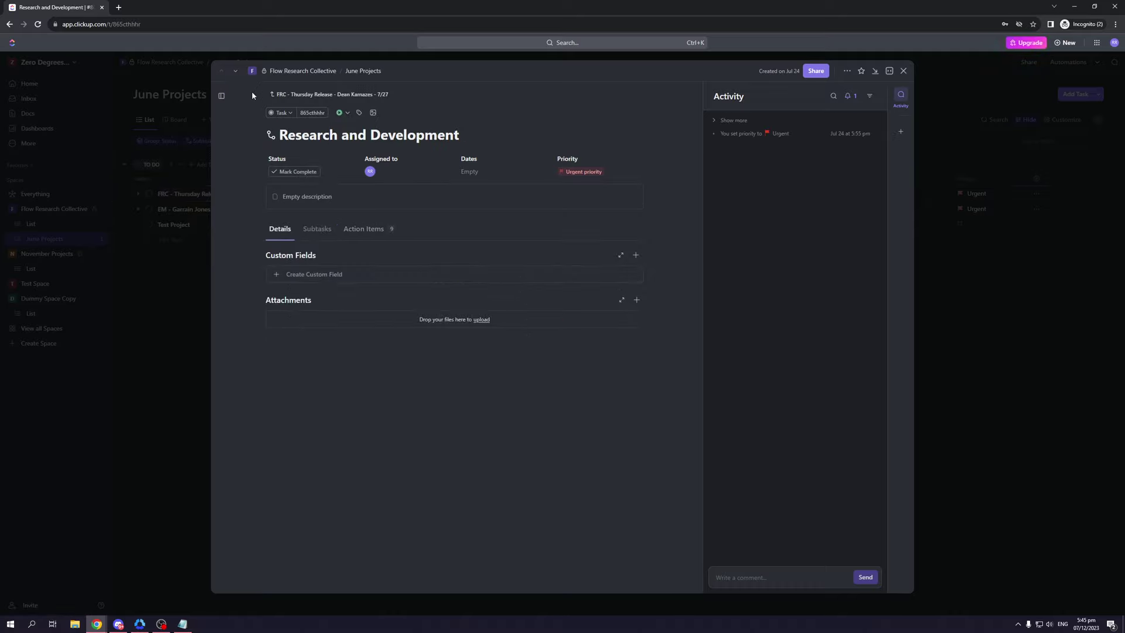
click(367, 230)
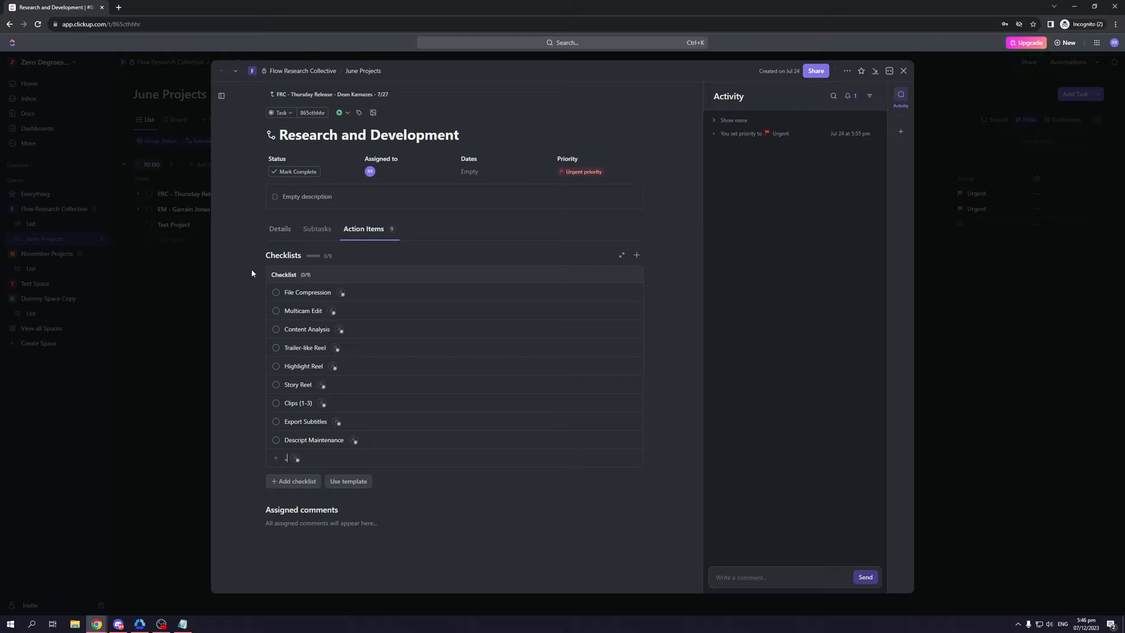
- Assign the Multicam Edit and File Compression checklist items to Me
click(304, 307)
click(345, 311)
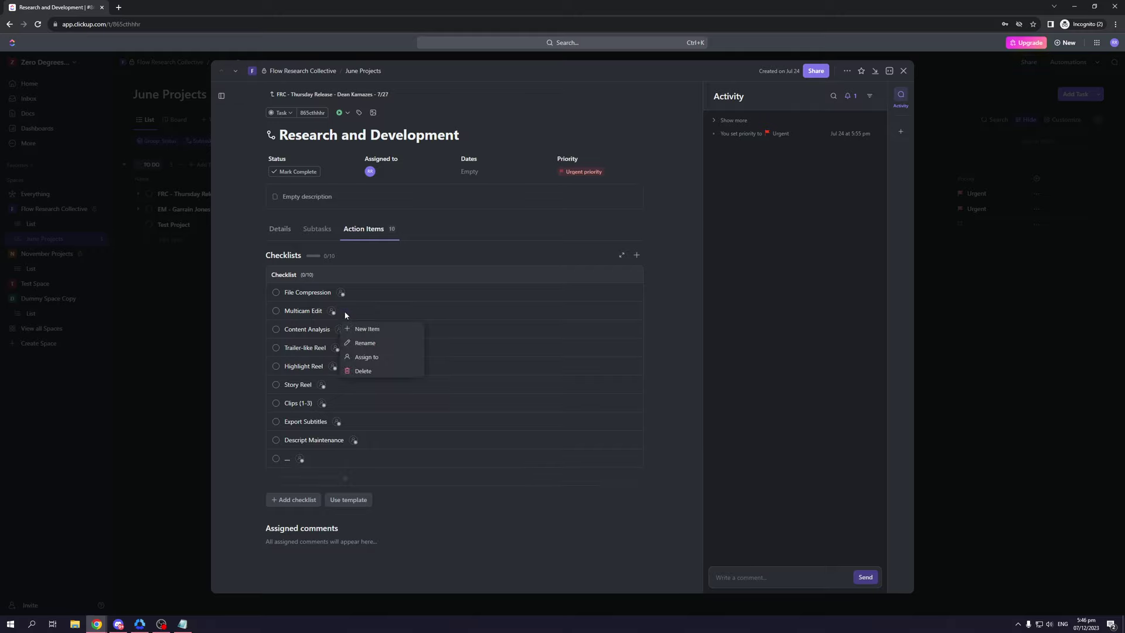
click(359, 358)
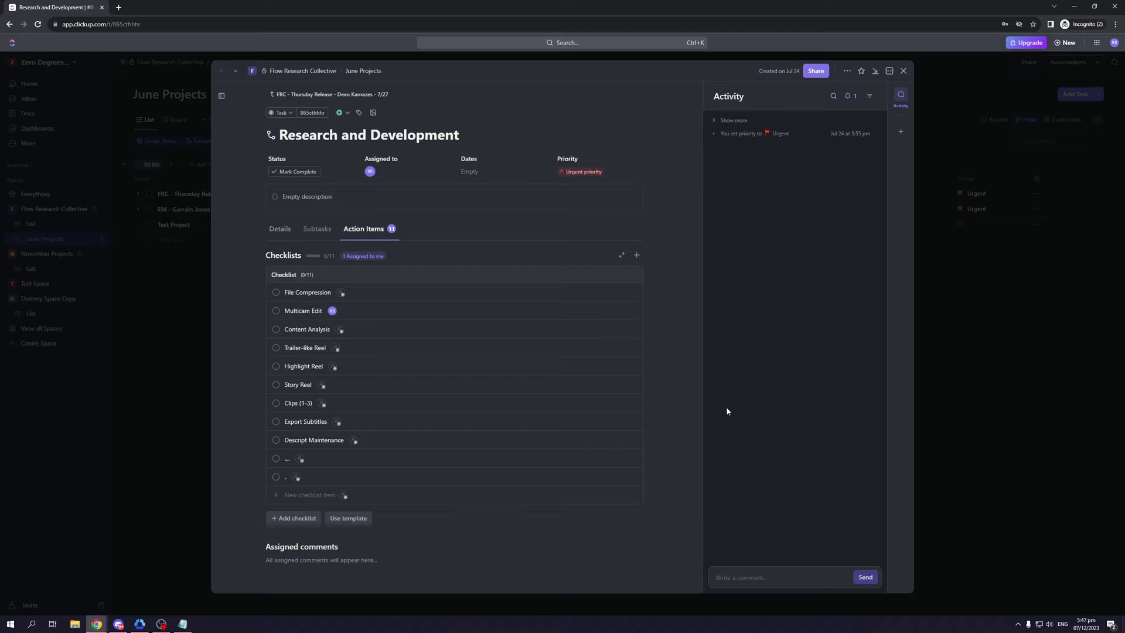
click(342, 293)
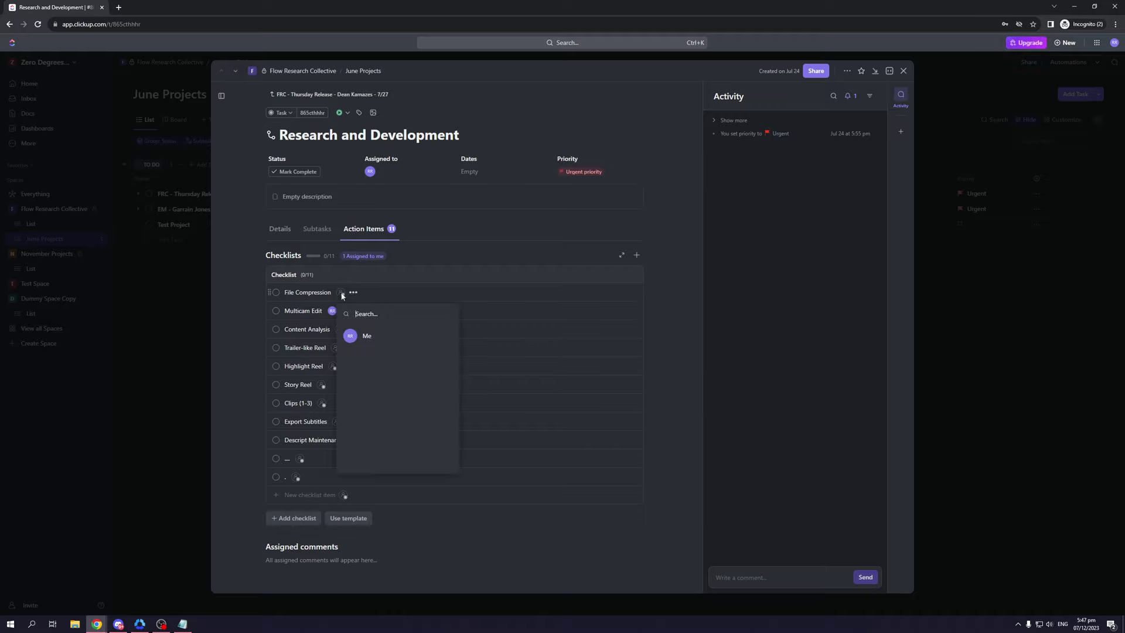
click(387, 338)
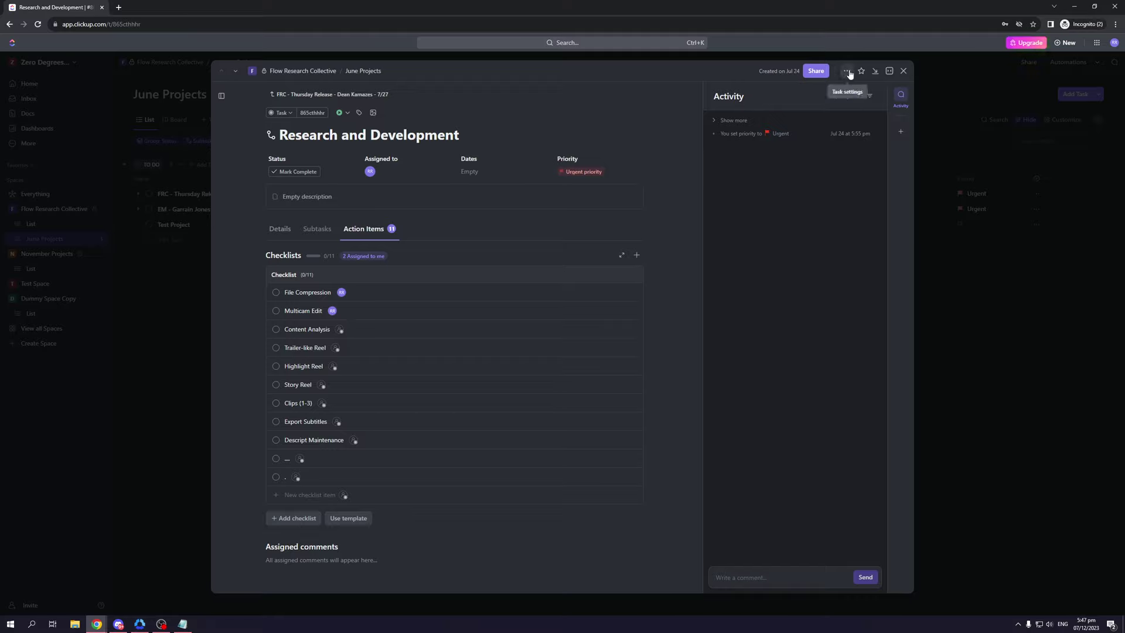
- Mark the File Compression checklist item complete, reveal the completed items and uncheck it again
click(276, 293)
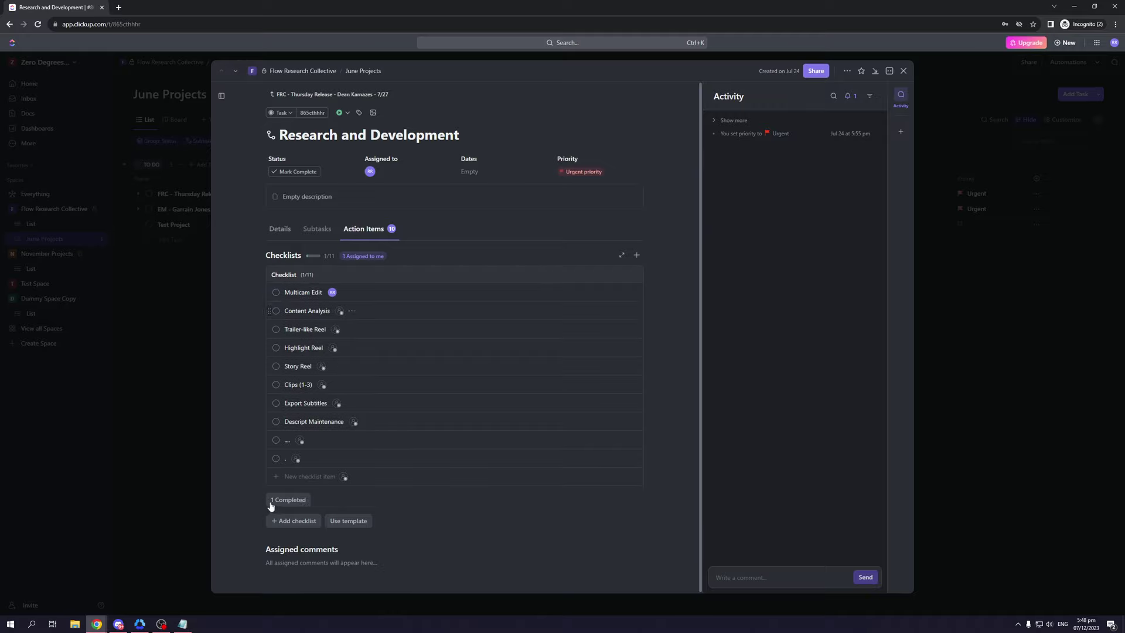
click(287, 499)
click(276, 293)
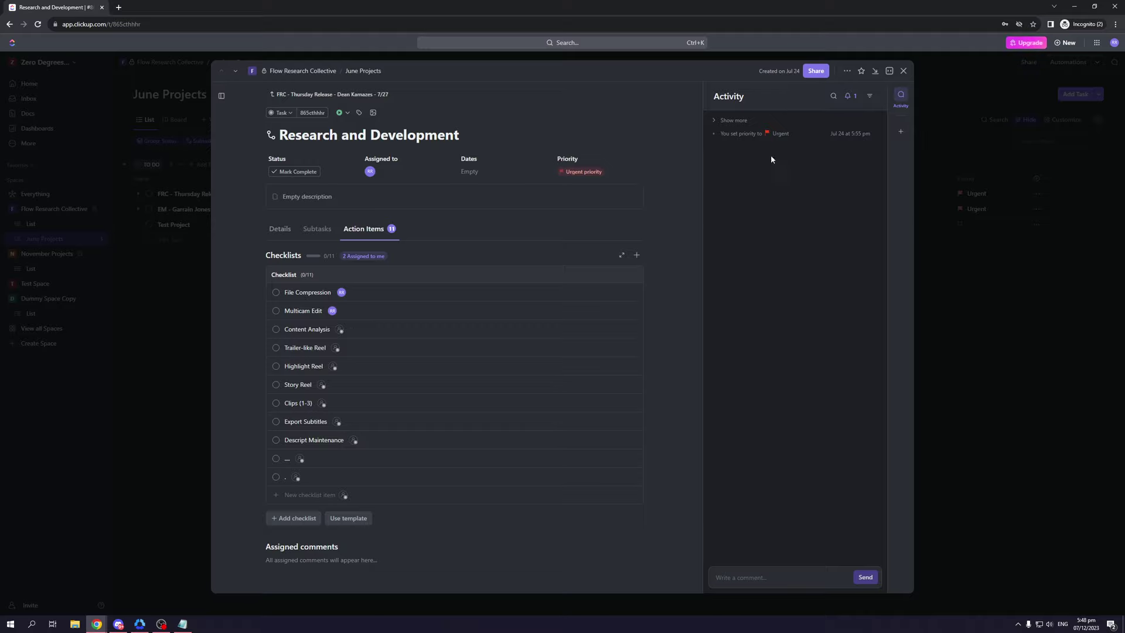
- Examine the task settings options of the Research and Development subtask
click(847, 70)
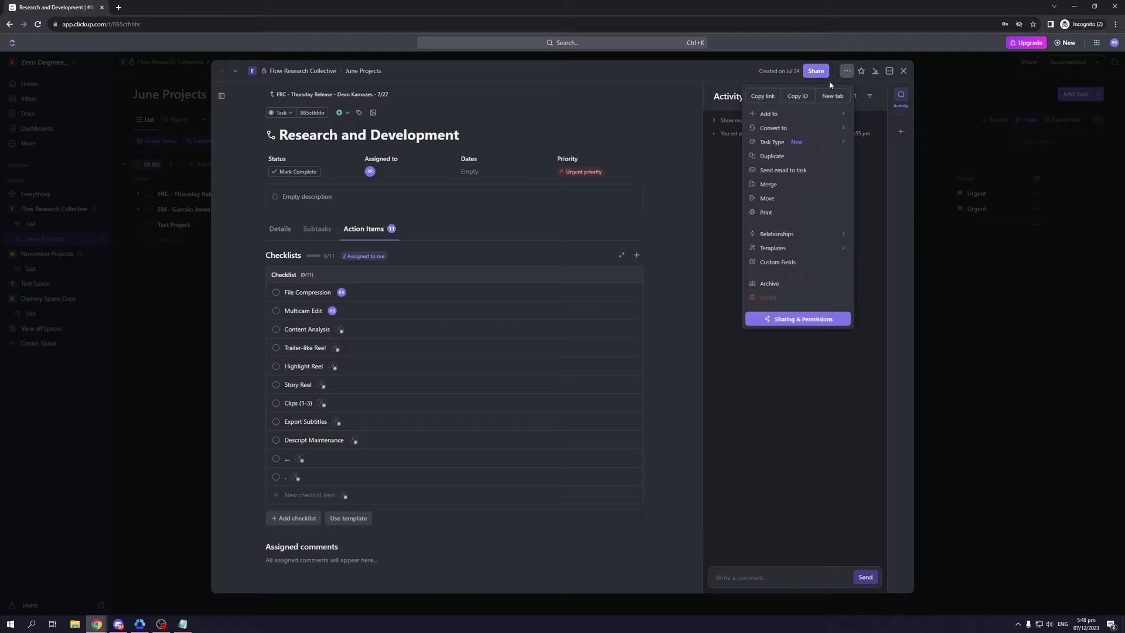
mouse_move(829, 235)
click(848, 71)
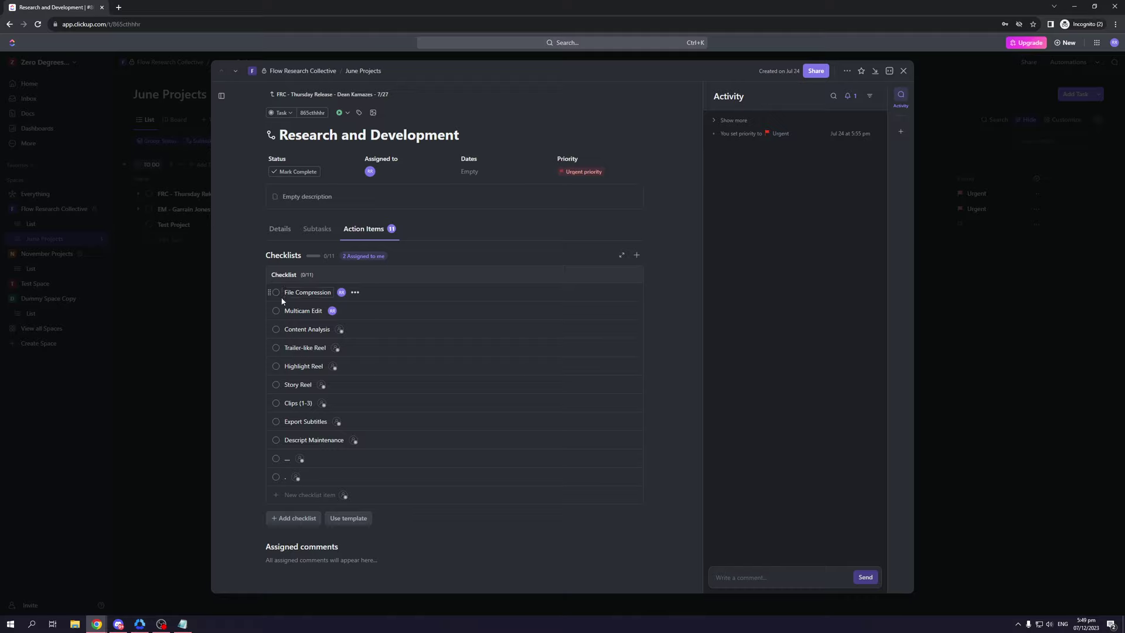
- Mark the File Compression and Multicam Edit checklist items complete and uncheck both again
click(309, 298)
key(Escape)
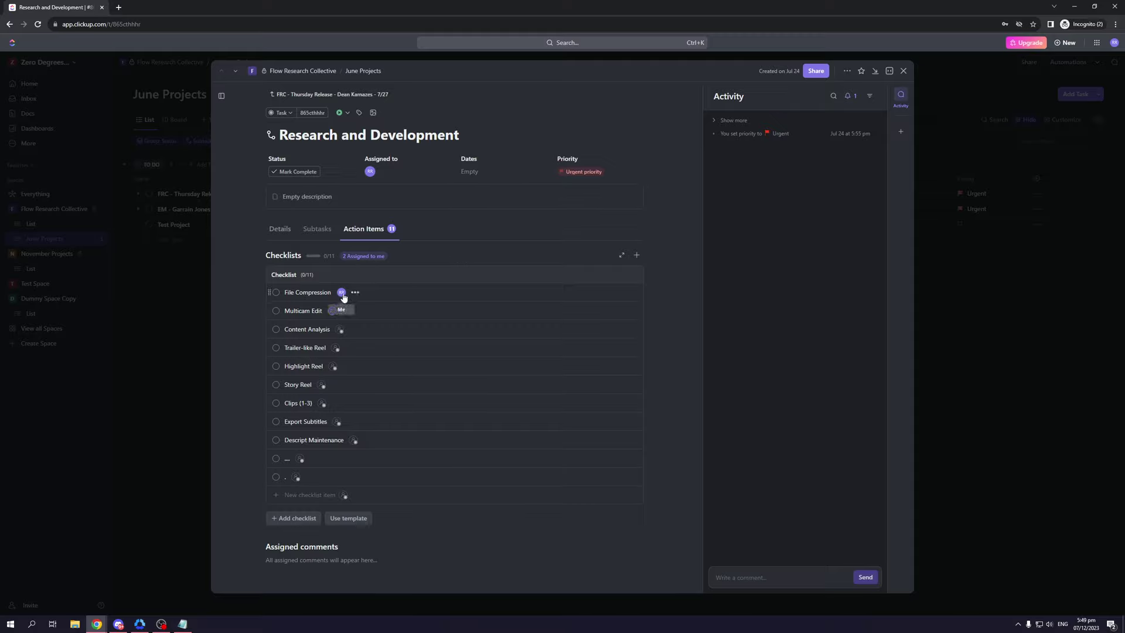
click(312, 327)
click(276, 292)
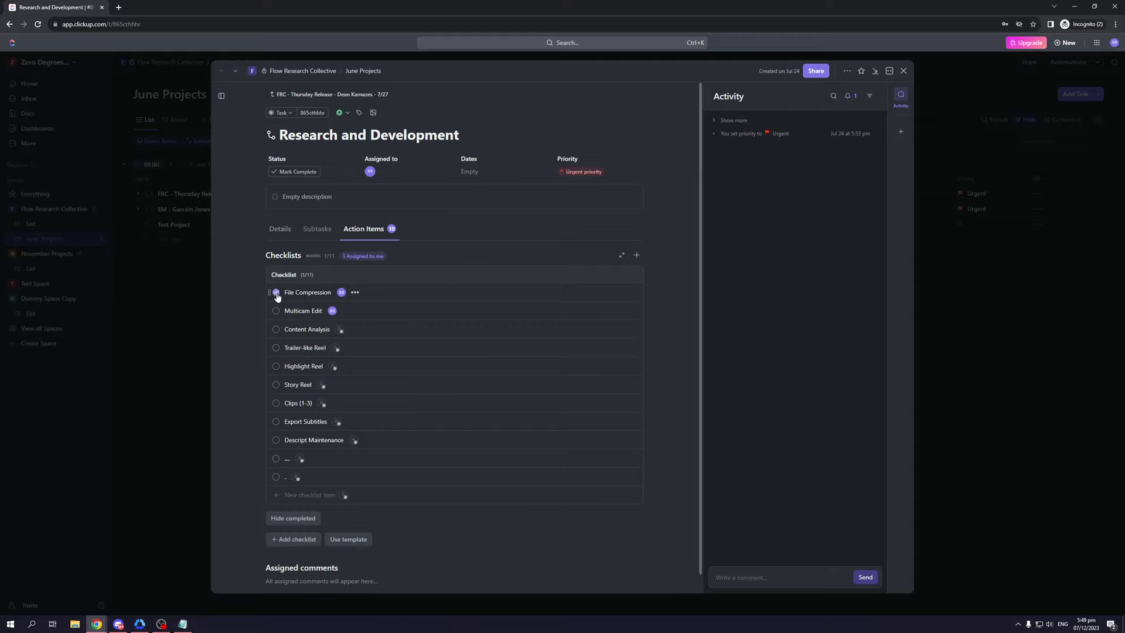
click(276, 311)
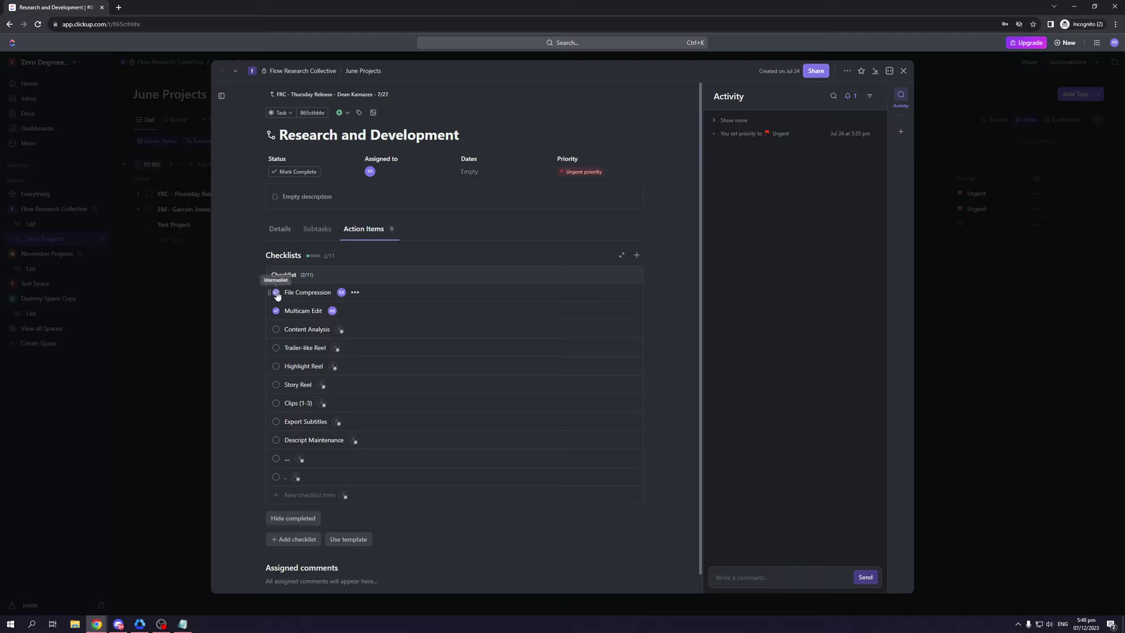
click(276, 292)
click(276, 311)
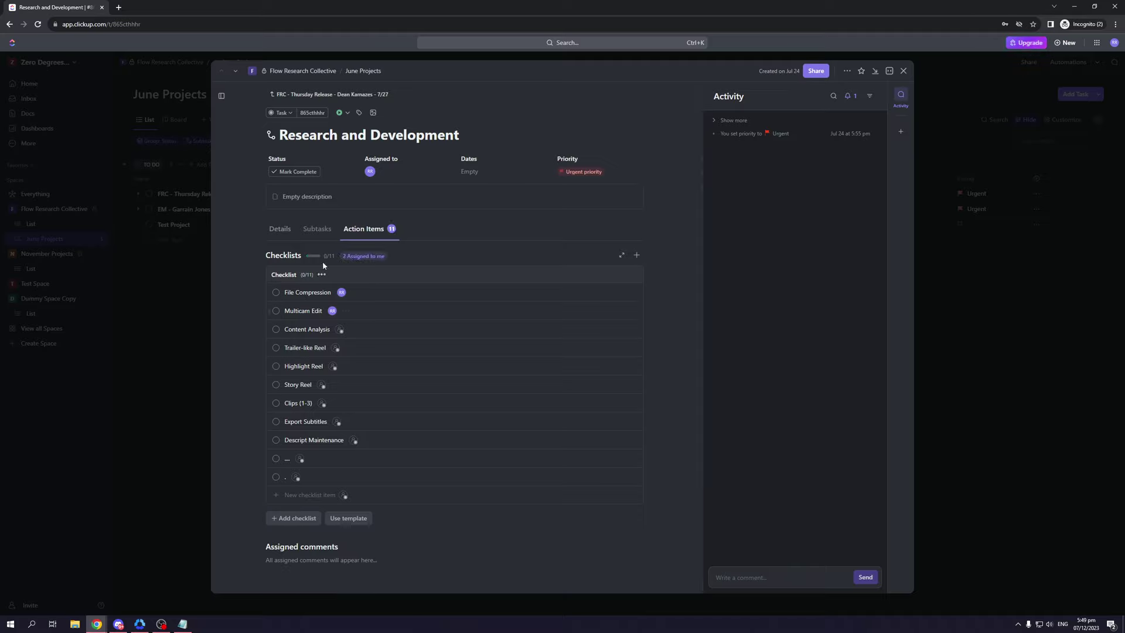
- Return to the parent FRC Thursday Release task and view its title and subtask list
click(287, 232)
click(324, 228)
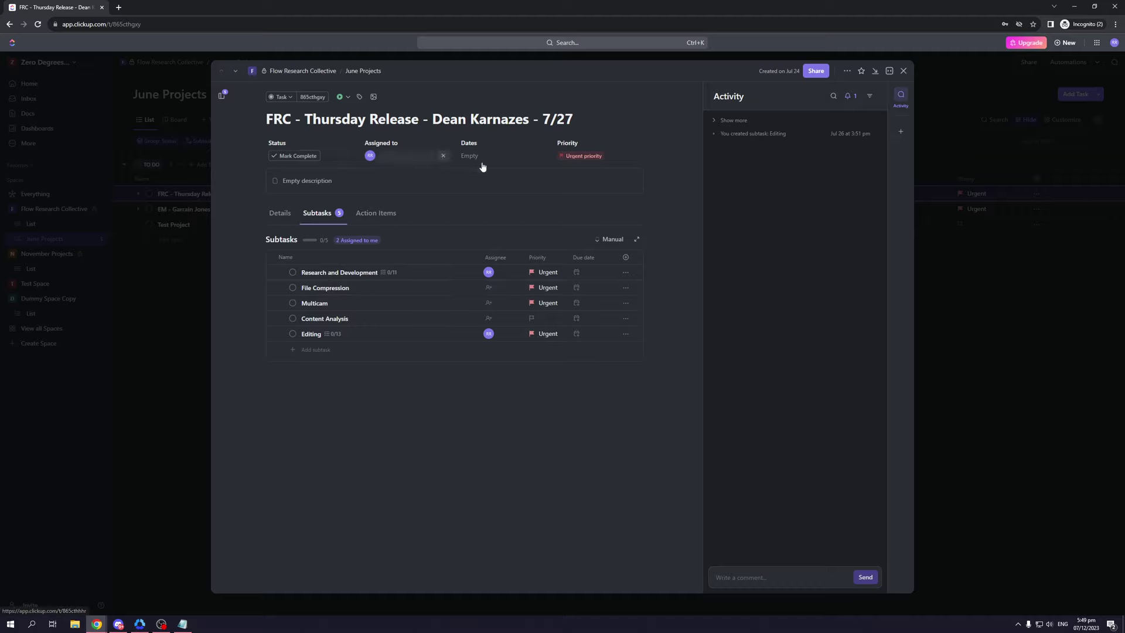
drag(268, 117, 580, 115)
click(550, 437)
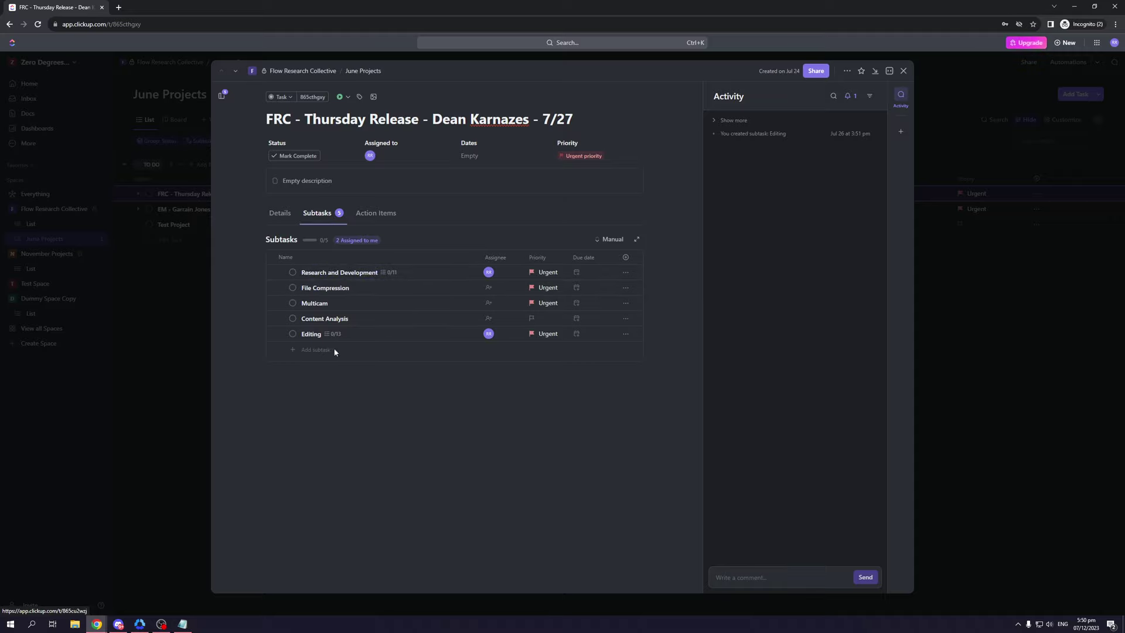
- Review the Research and Development subtask's action items again and return to the parent task's subtasks
click(330, 273)
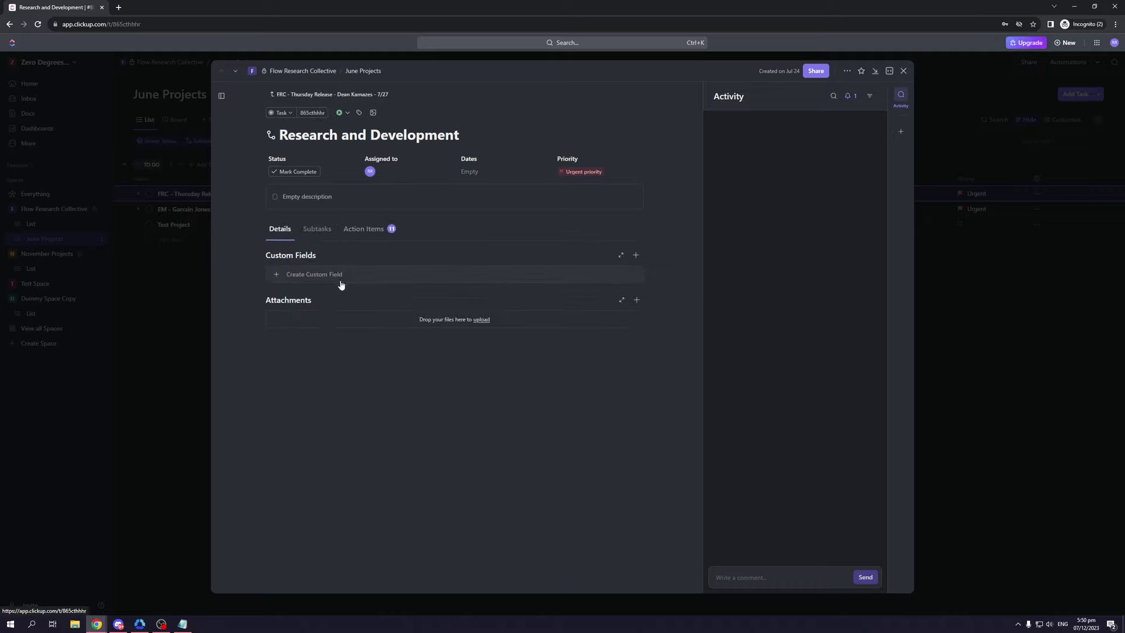
click(349, 233)
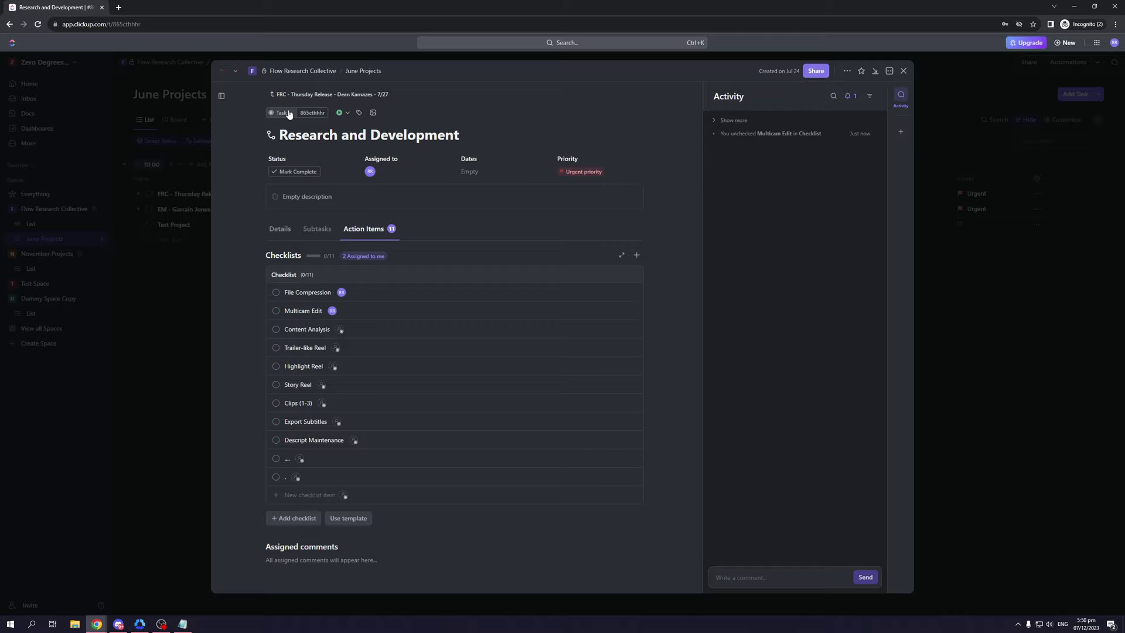
click(326, 94)
click(319, 213)
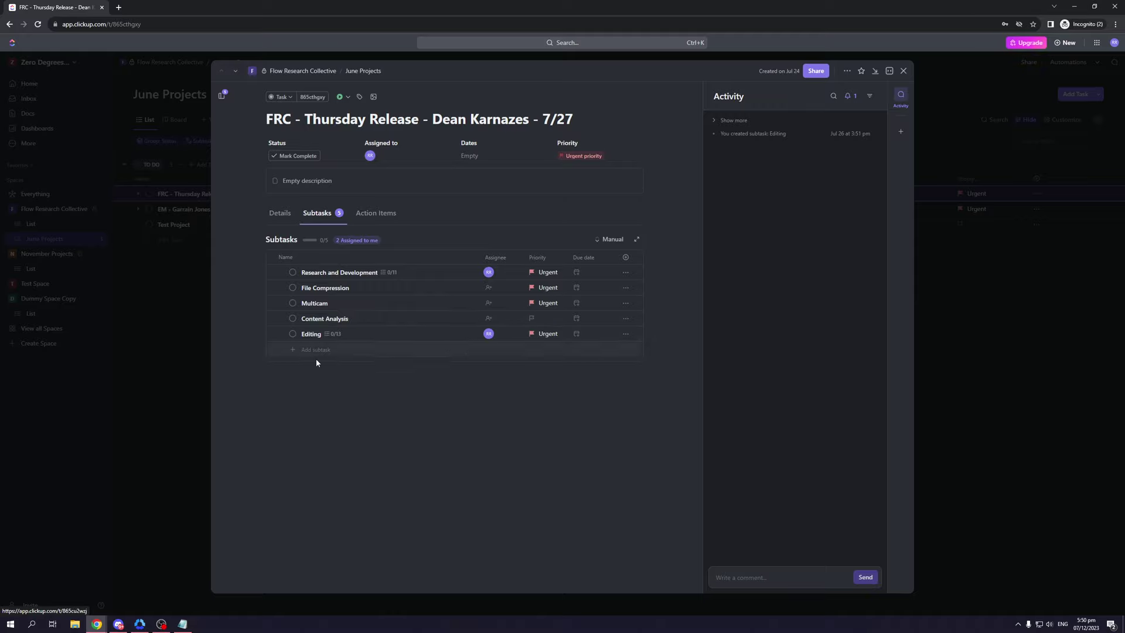
right_click(586, 447)
click(389, 418)
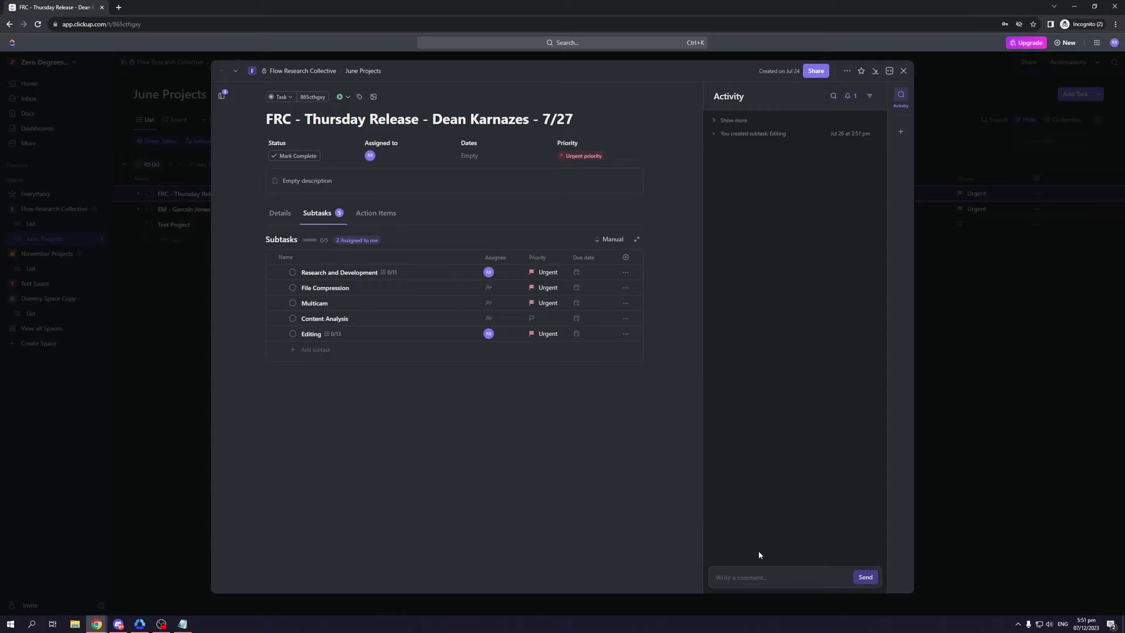
- Show the task's details and draft the sample comment "dhsdjfdshfd", deleting it without sending
click(780, 566)
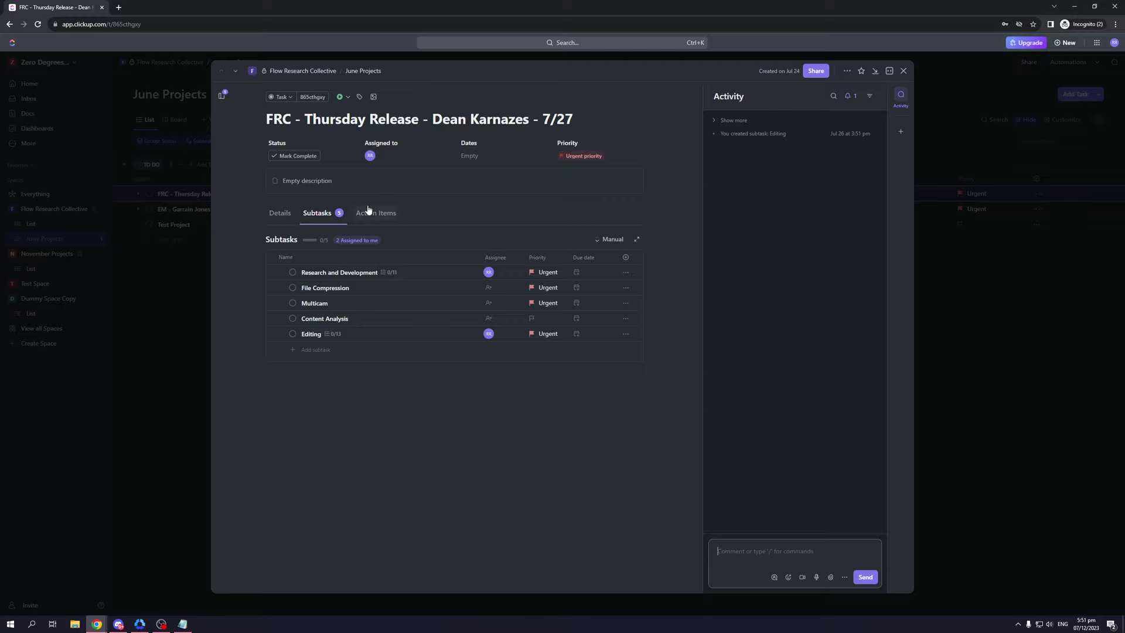
click(279, 212)
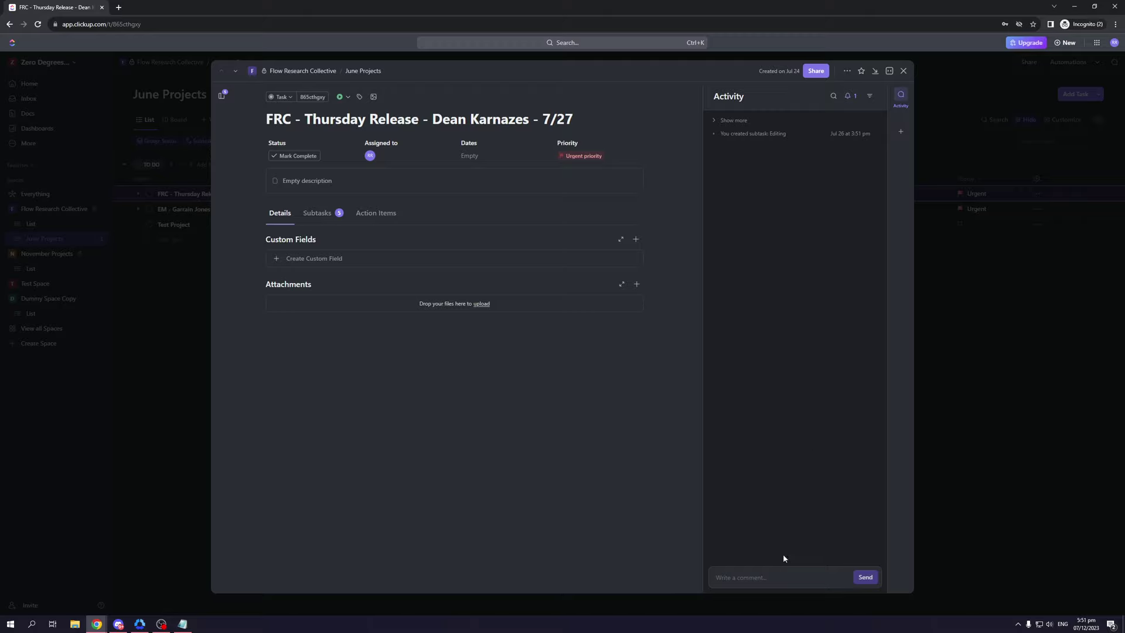
click(783, 576)
text(dhsdjfdshfd)
key(BackSpace)
key(BackSpace)
key(BackSpace)
key(BackSpace)
key(BackSpace)
key(BackSpace)
key(BackSpace)
key(BackSpace)
key(BackSpace)
key(BackSpace)
key(BackSpace)
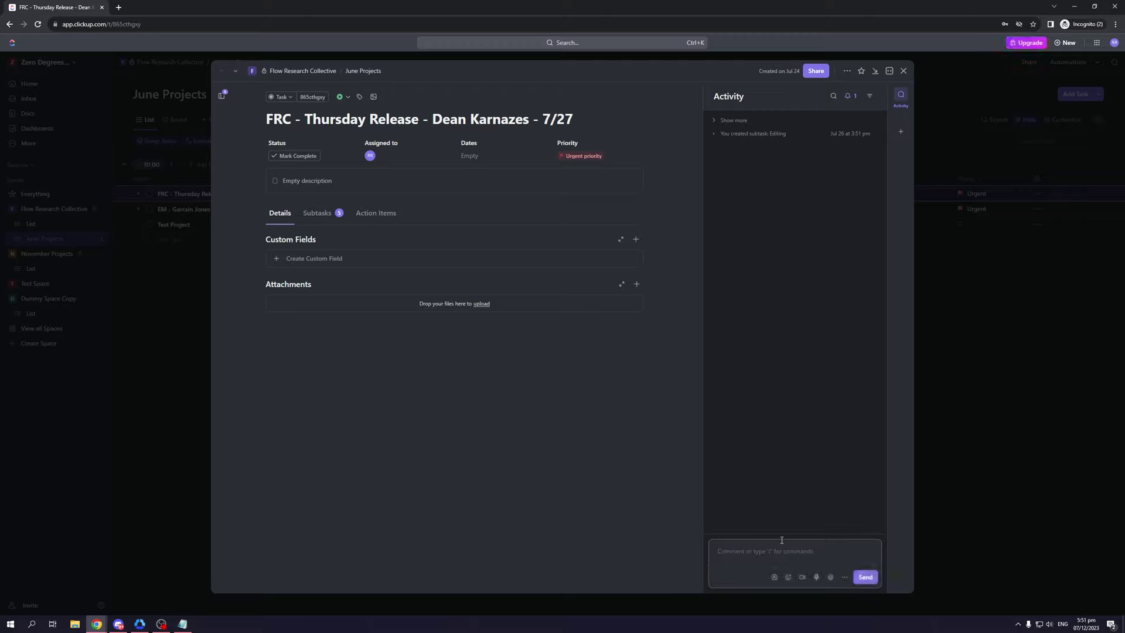
- Bring up the @ mention suggestions in the comment box, clear the mention and close the task
text(@)
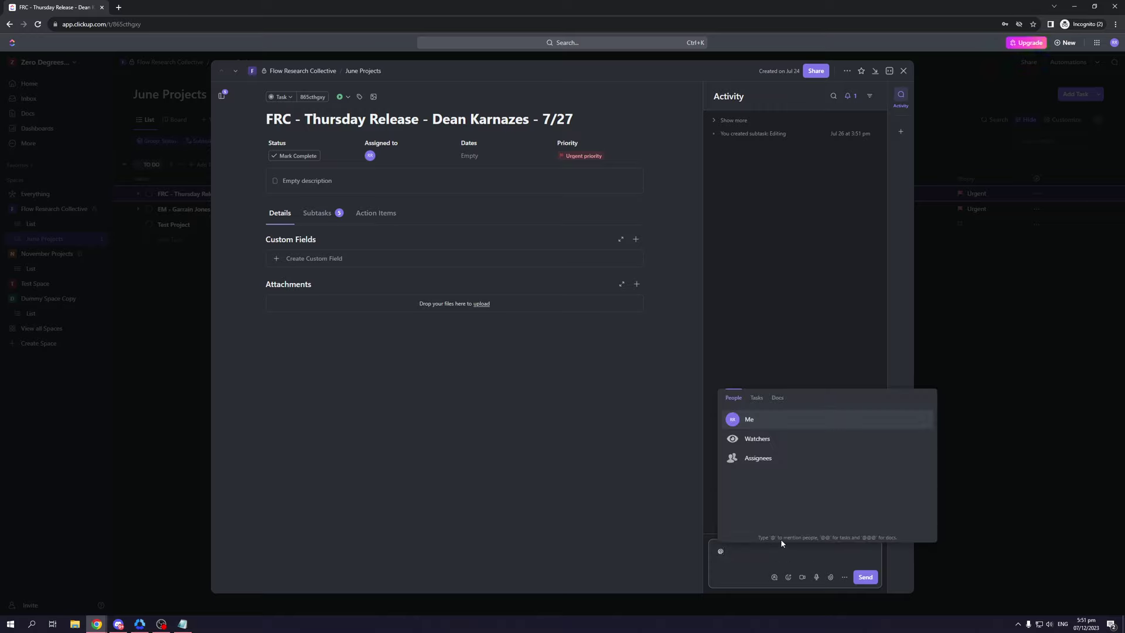
key(BackSpace)
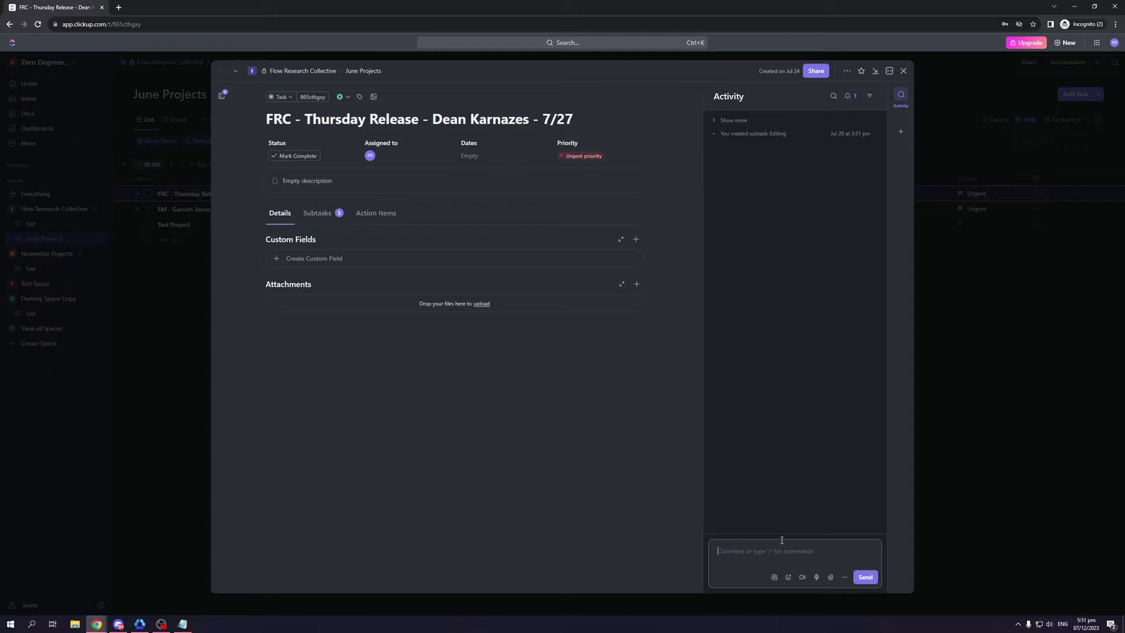
click(192, 442)
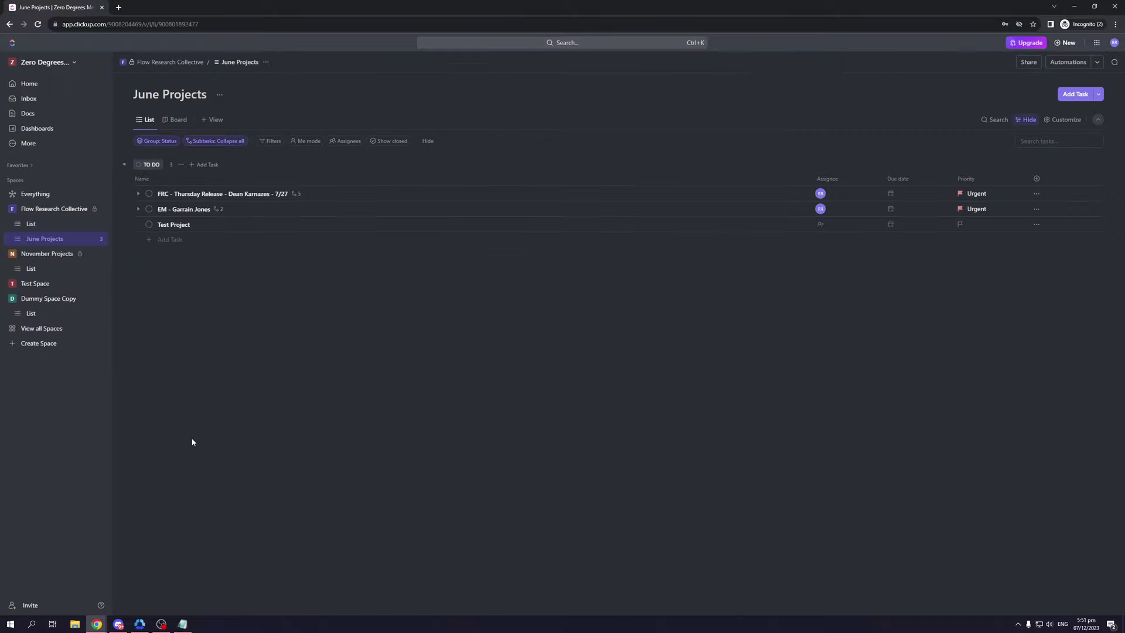